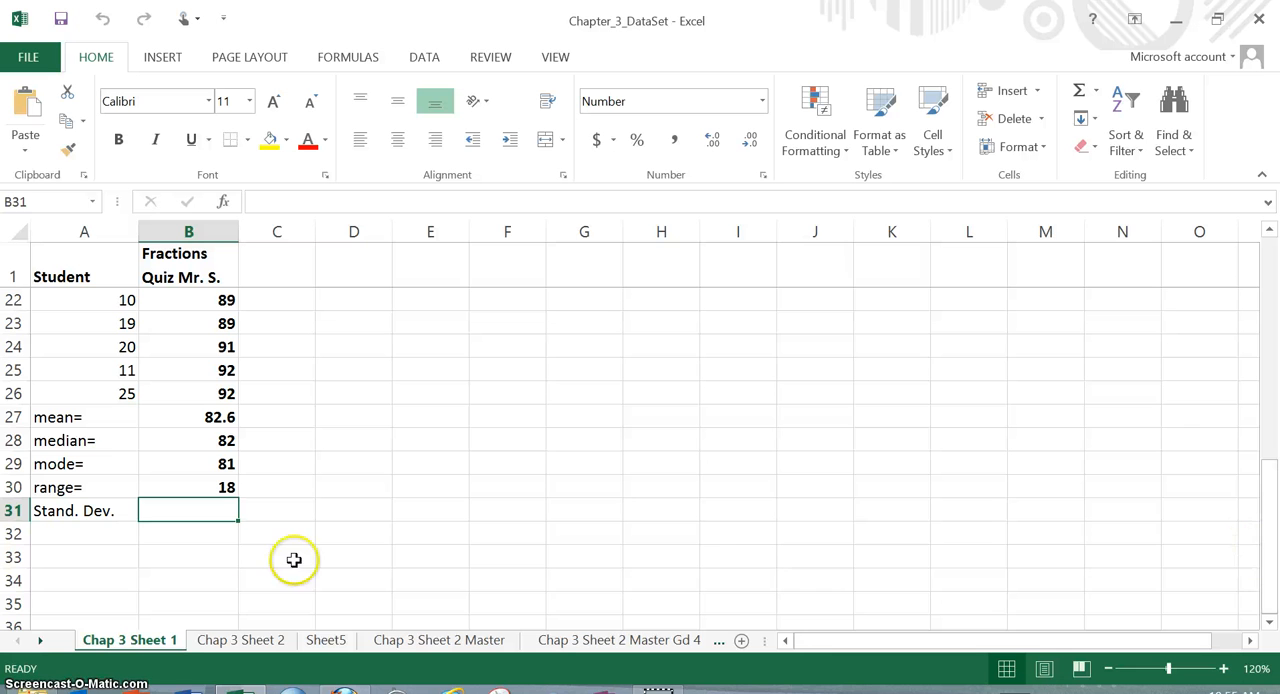
# - Insert the STDEV.P function from the Statistical category into cell B31, beside the Stand. Dev. label
pyautogui.moveTo(1272, 560); pyautogui.dragTo(1262, 315)
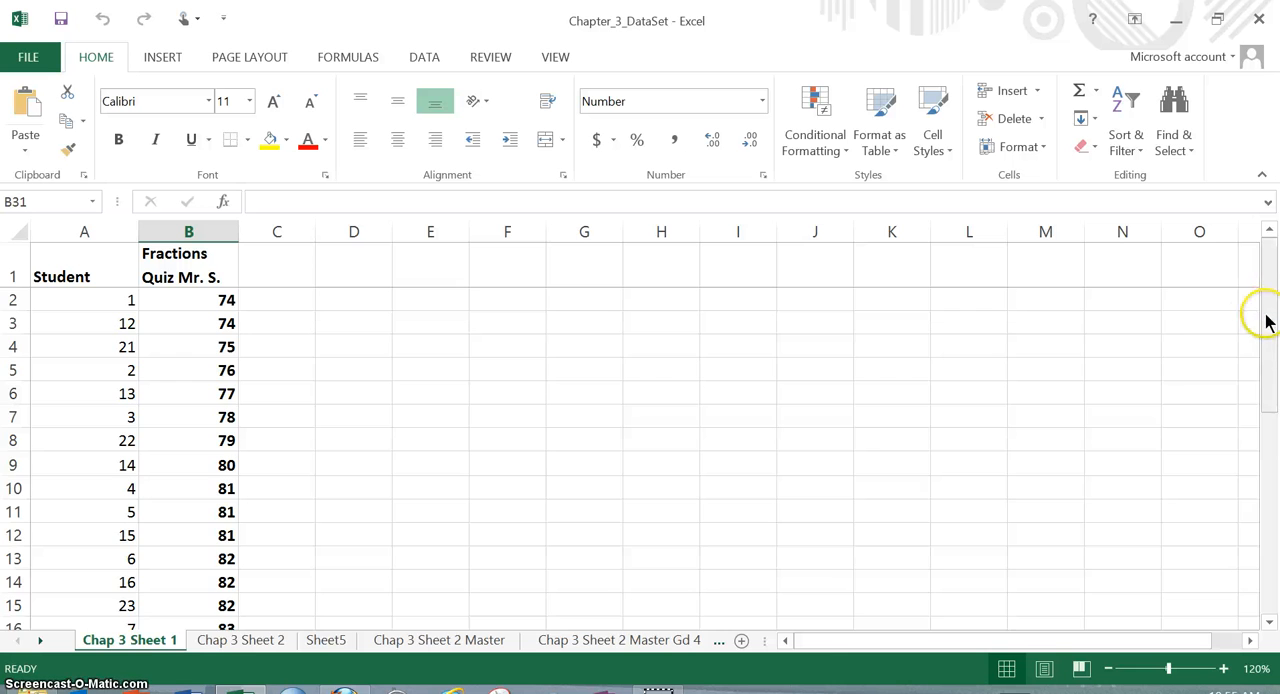
pyautogui.moveTo(1266, 320); pyautogui.dragTo(1270, 567)
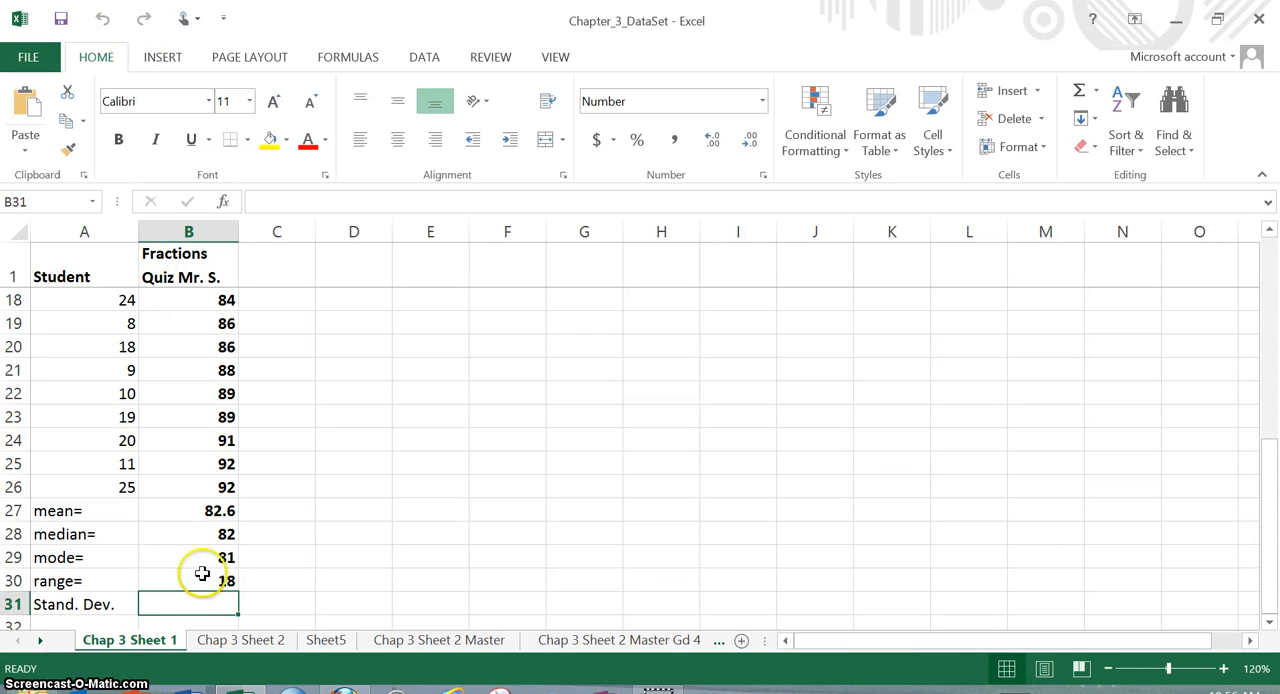
pyautogui.click(226, 202)
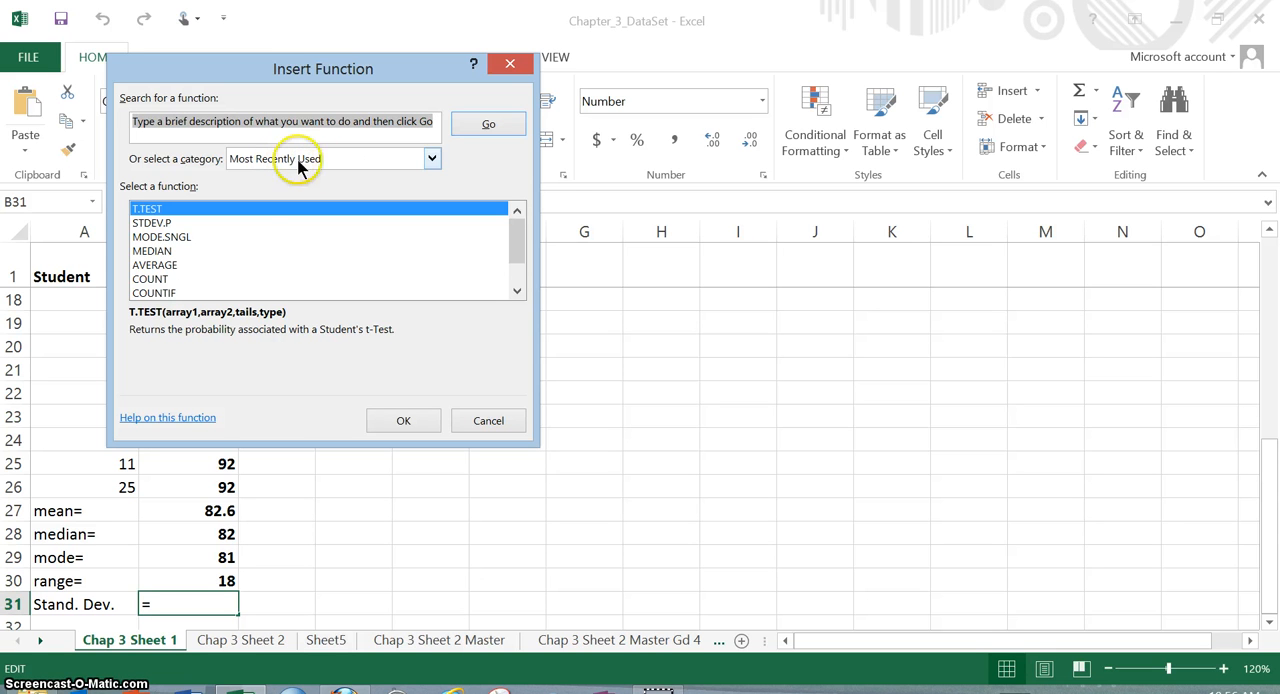
pyautogui.click(431, 160)
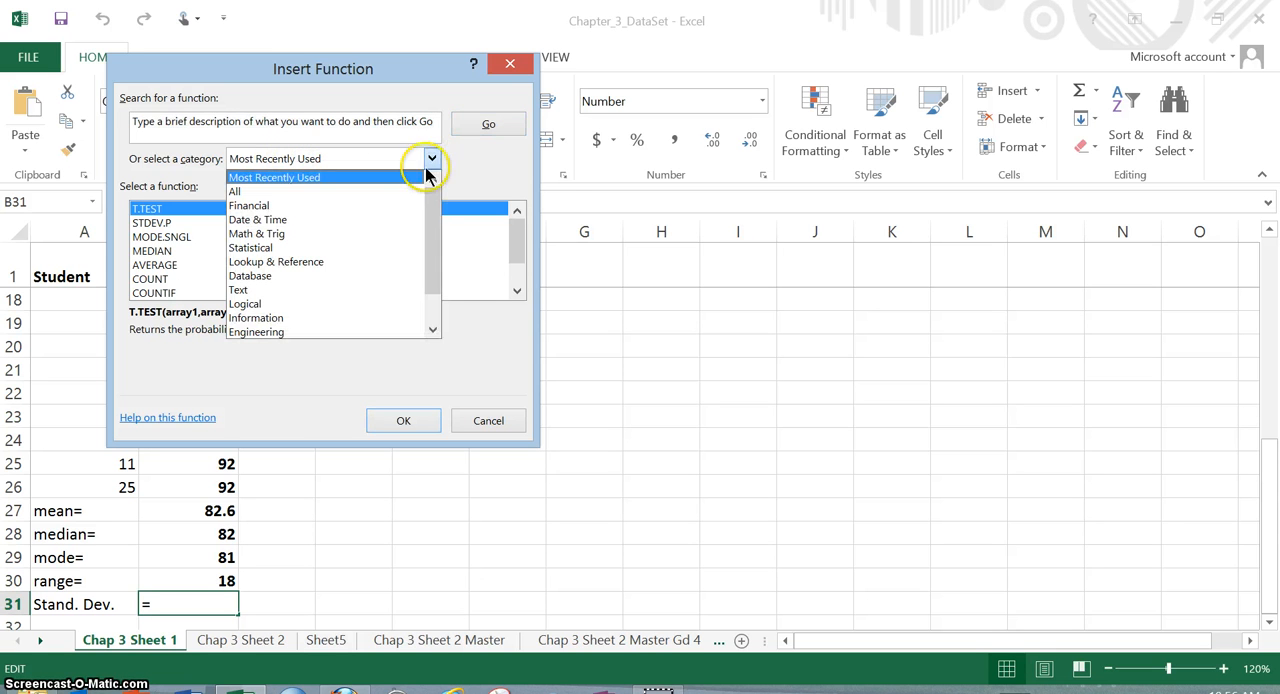
pyautogui.click(375, 247)
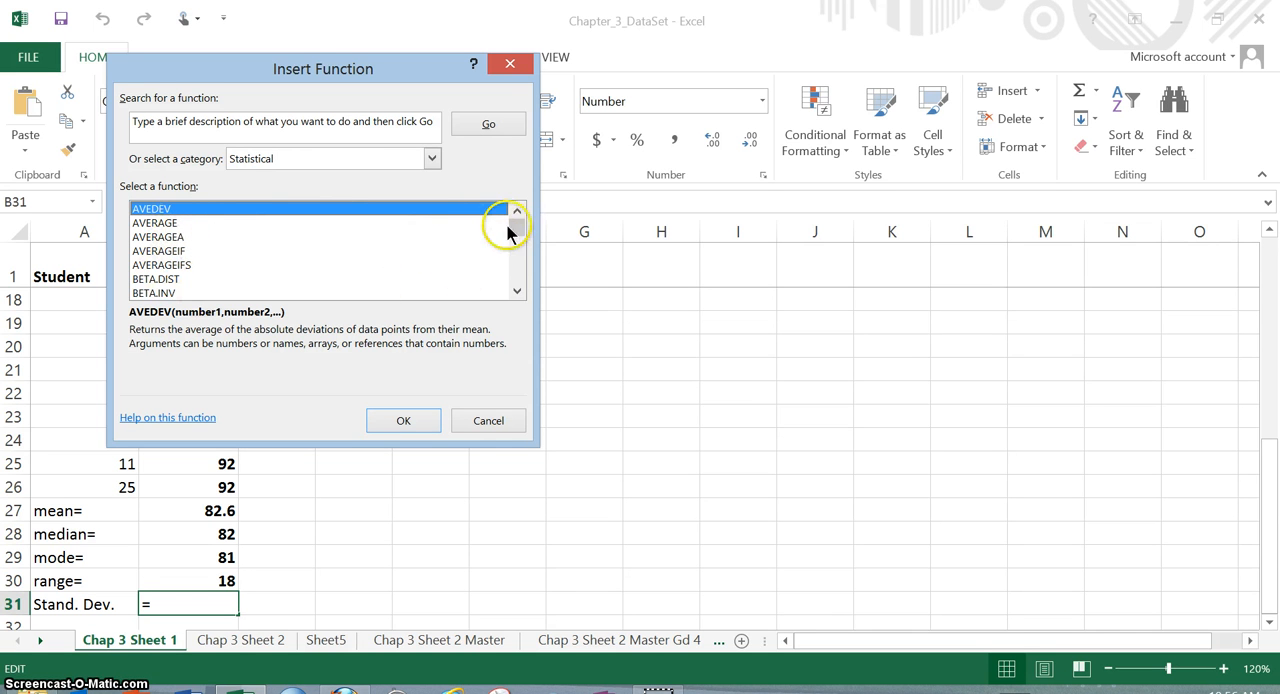
pyautogui.moveTo(515, 230); pyautogui.dragTo(514, 268)
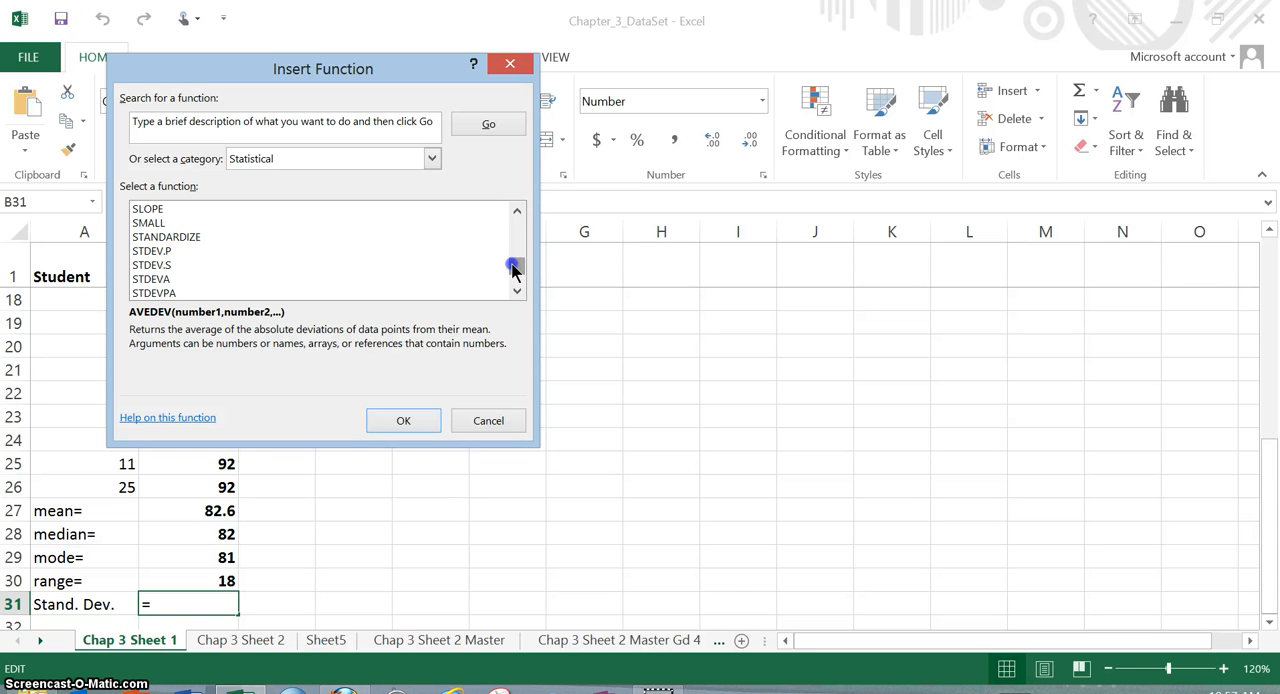
pyautogui.click(167, 256)
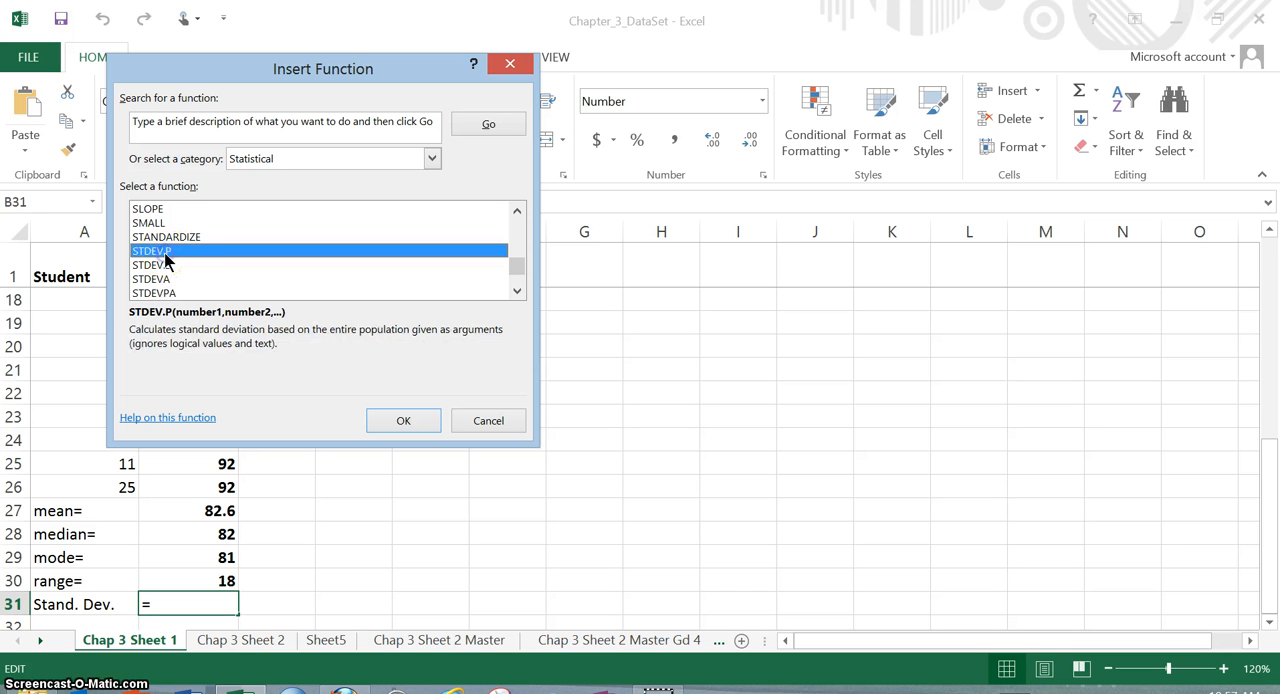
pyautogui.click(402, 422)
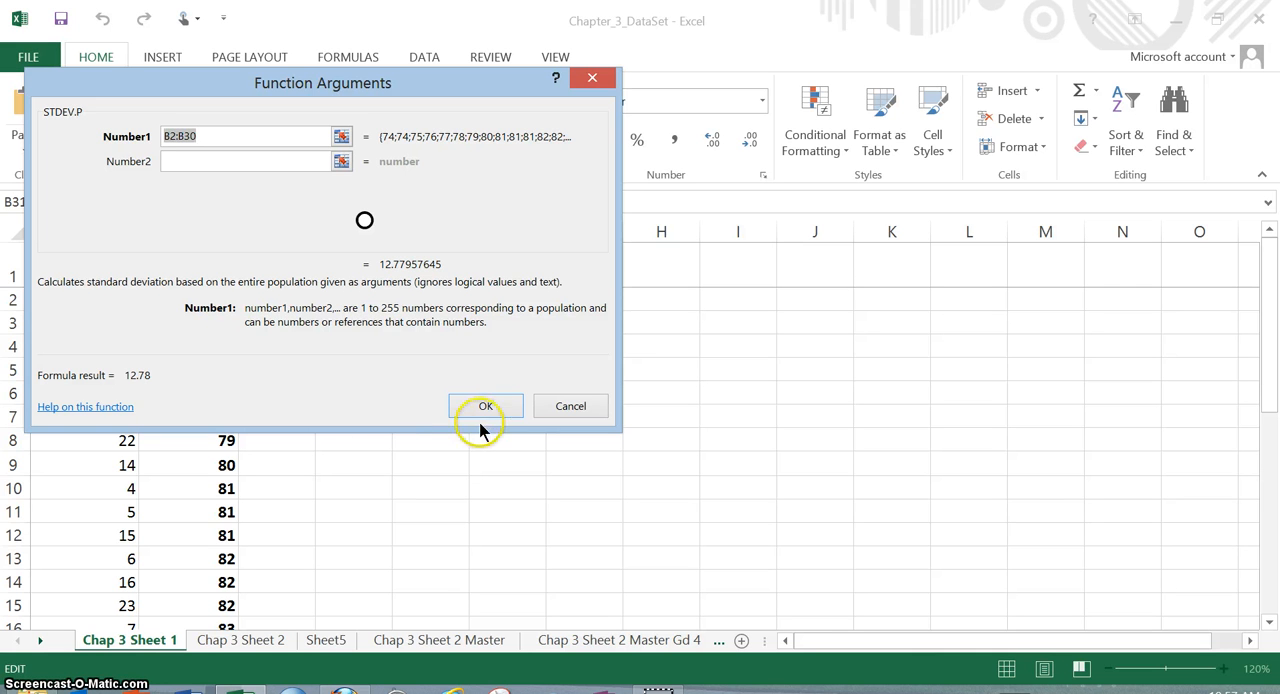
# - Clear the suggested Number1 range and move the Function Arguments dialog away from the quiz score column
pyautogui.click(203, 133)
pyautogui.moveTo(203, 133); pyautogui.dragTo(163, 136)
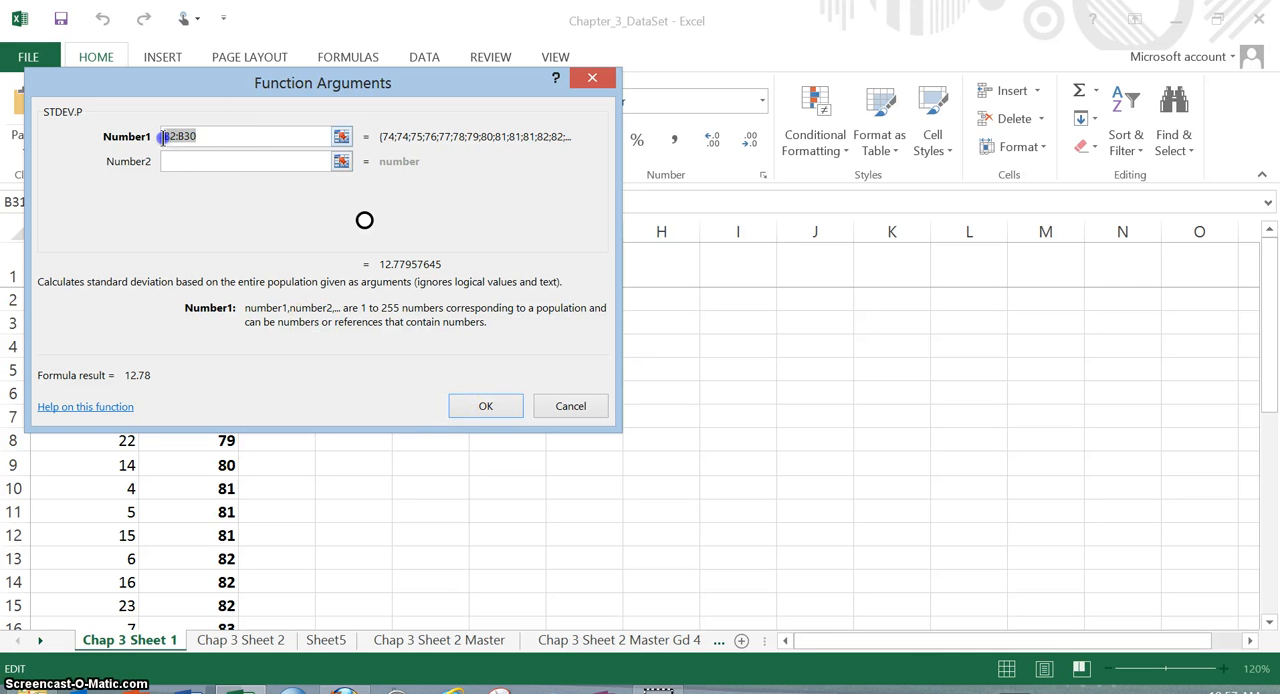
pyautogui.press('BackSpace')
pyautogui.click(198, 82)
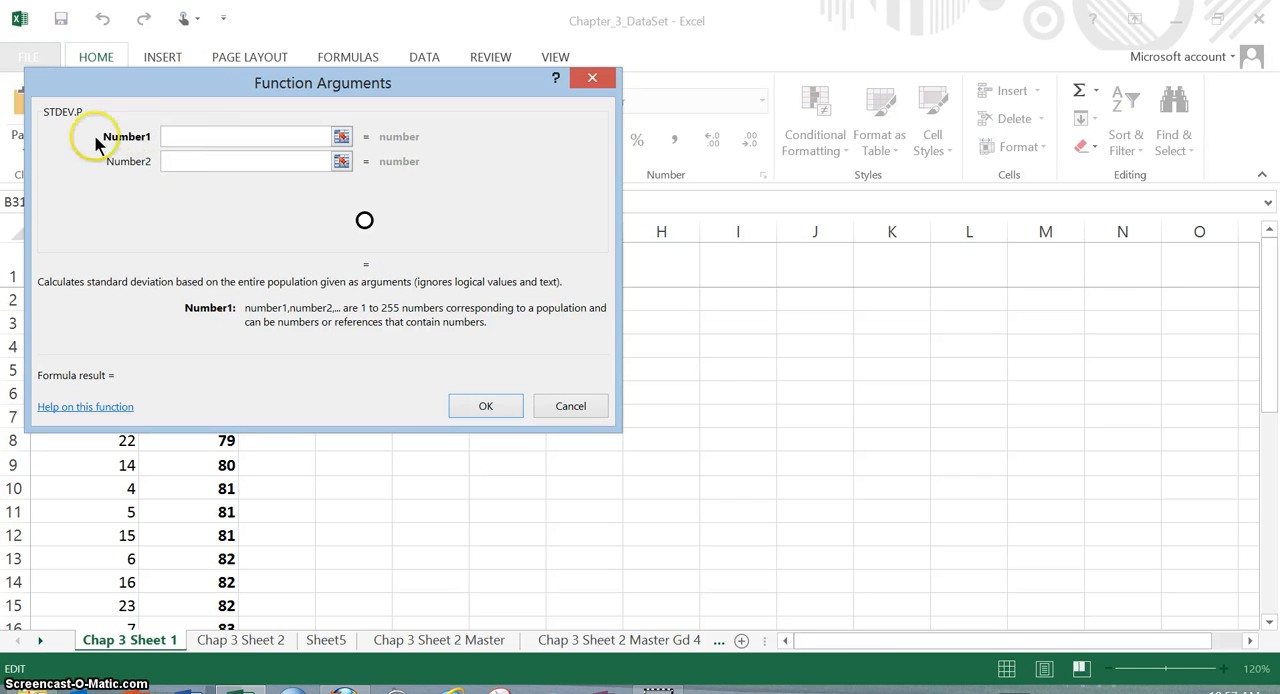
pyautogui.click(153, 145)
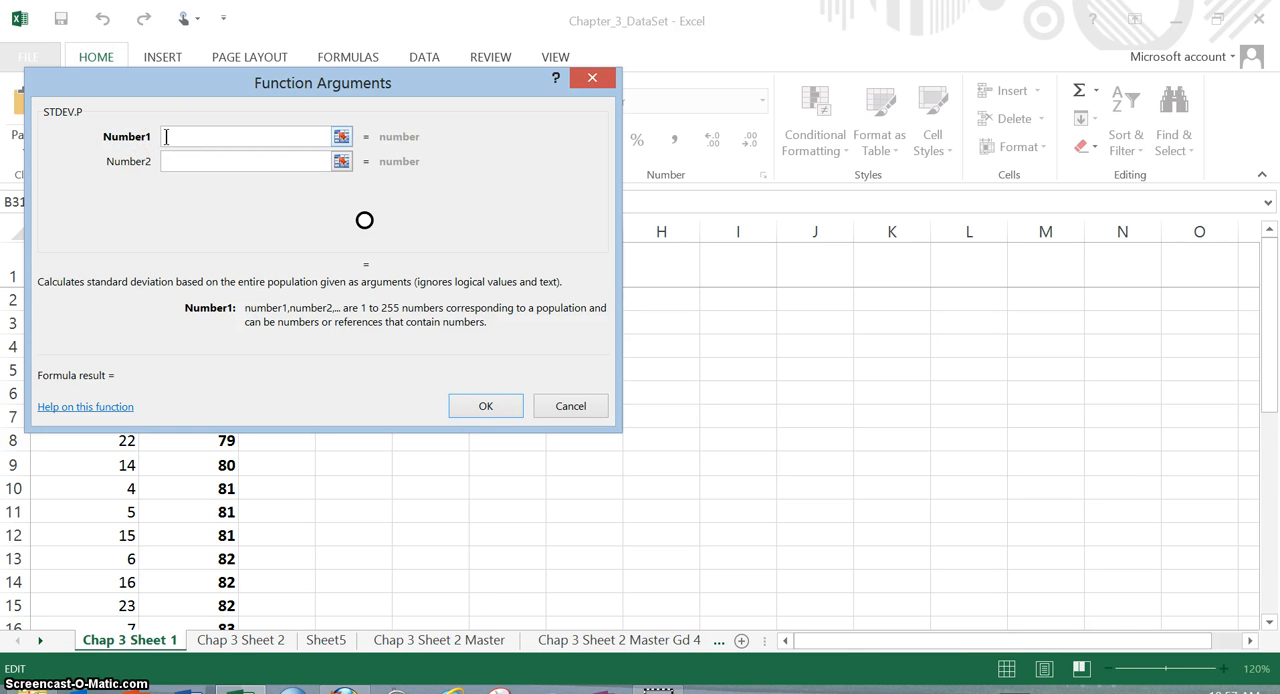
pyautogui.moveTo(362, 92); pyautogui.dragTo(695, 95)
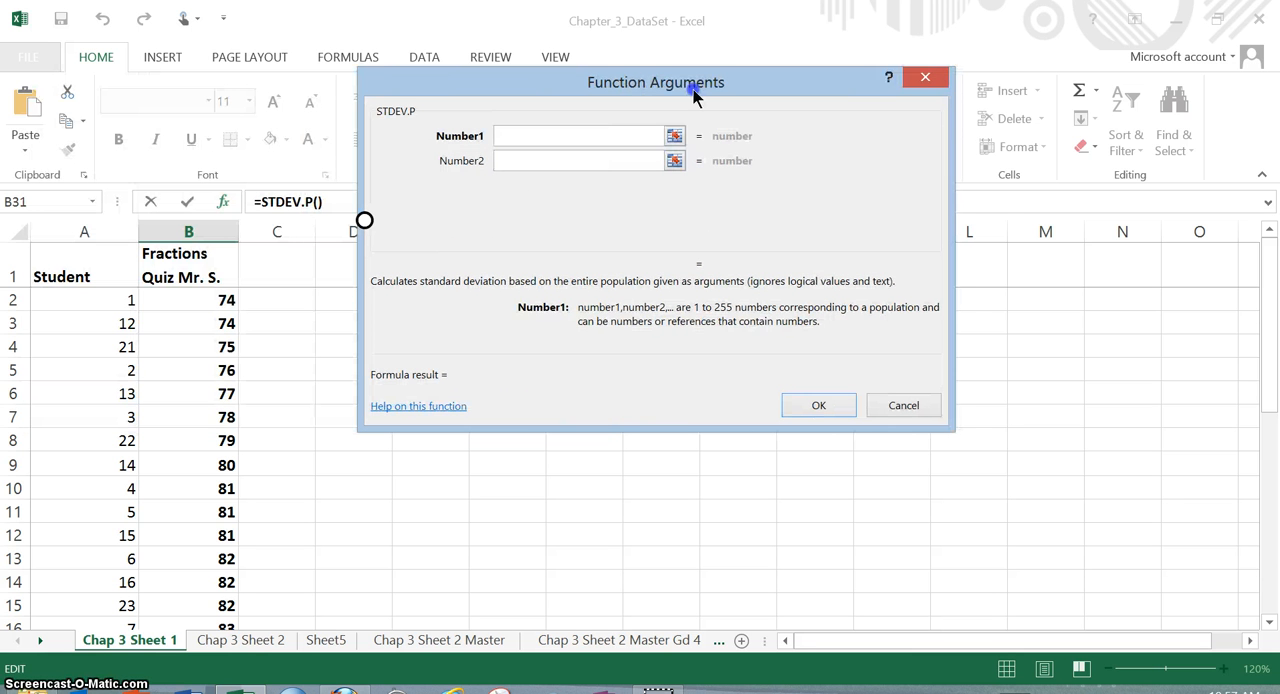
# - Set Number1 to the quiz scores in B2:B26 and complete the STDEV.P formula
pyautogui.click(215, 302)
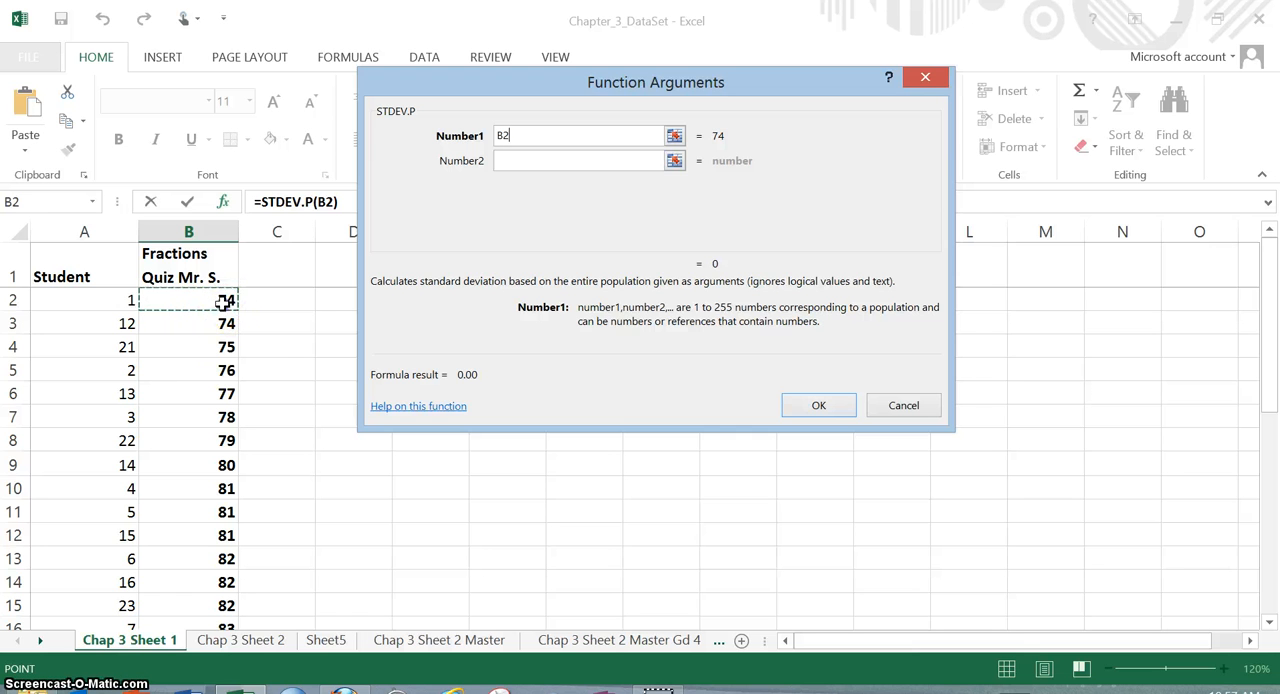
pyautogui.moveTo(224, 301); pyautogui.dragTo(222, 323)
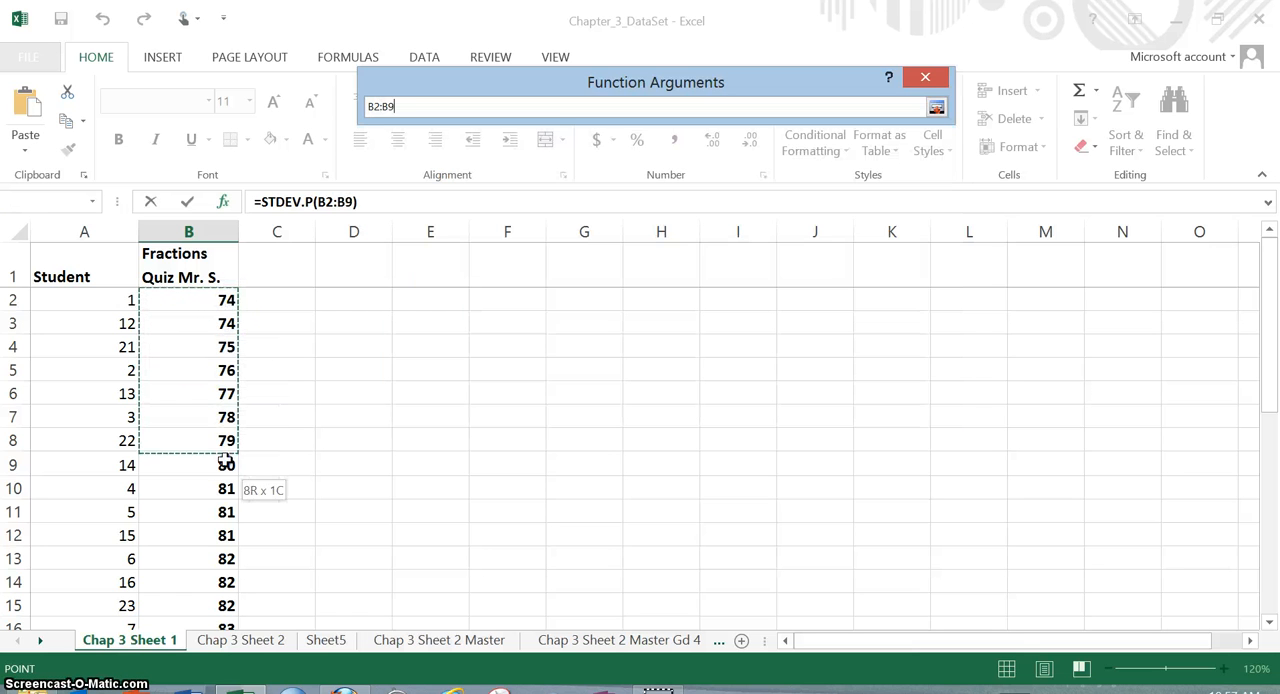
pyautogui.moveTo(226, 463)
pyautogui.mouseDown()
pyautogui.moveTo(236, 537)
pyautogui.moveTo(222, 634)
pyautogui.moveTo(227, 462)
pyautogui.mouseUp()
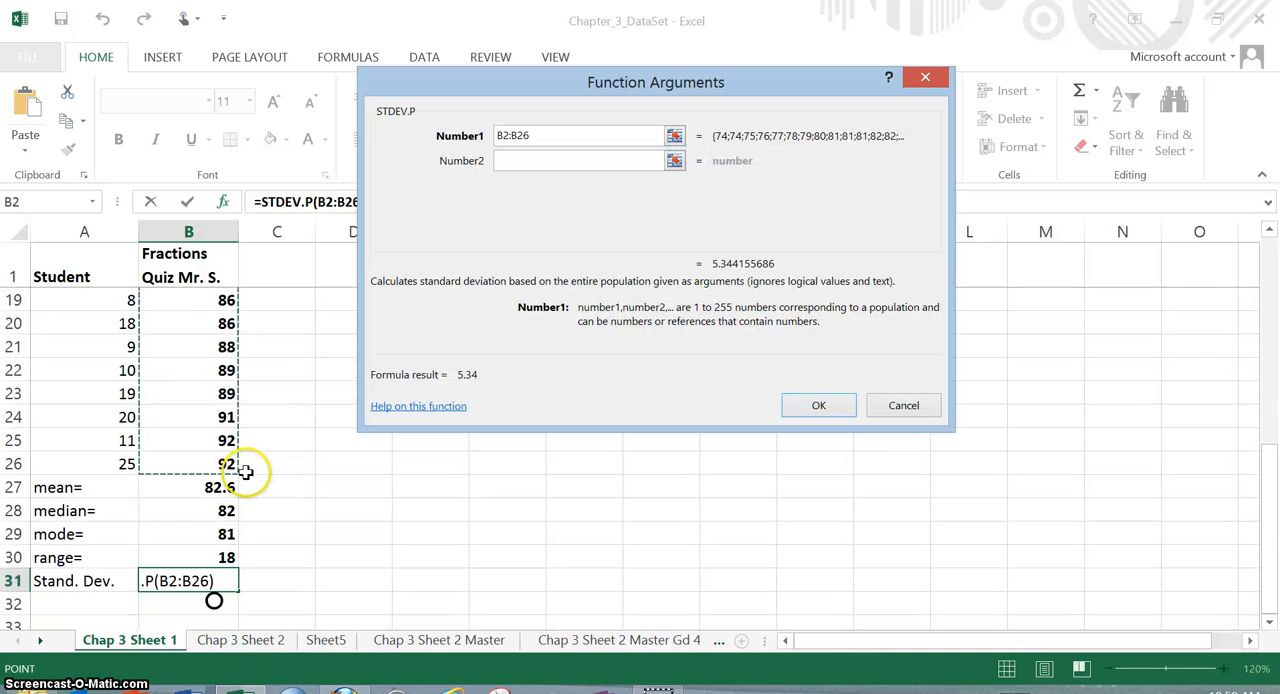
pyautogui.click(511, 157)
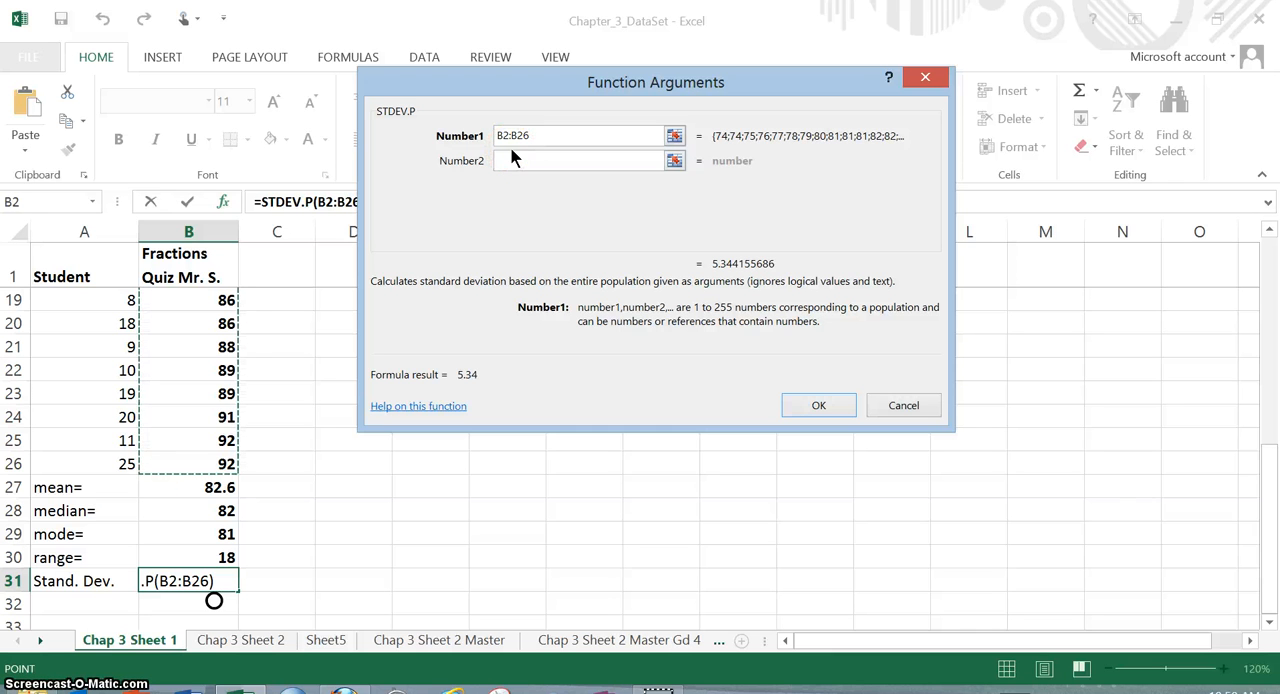
pyautogui.click(474, 236)
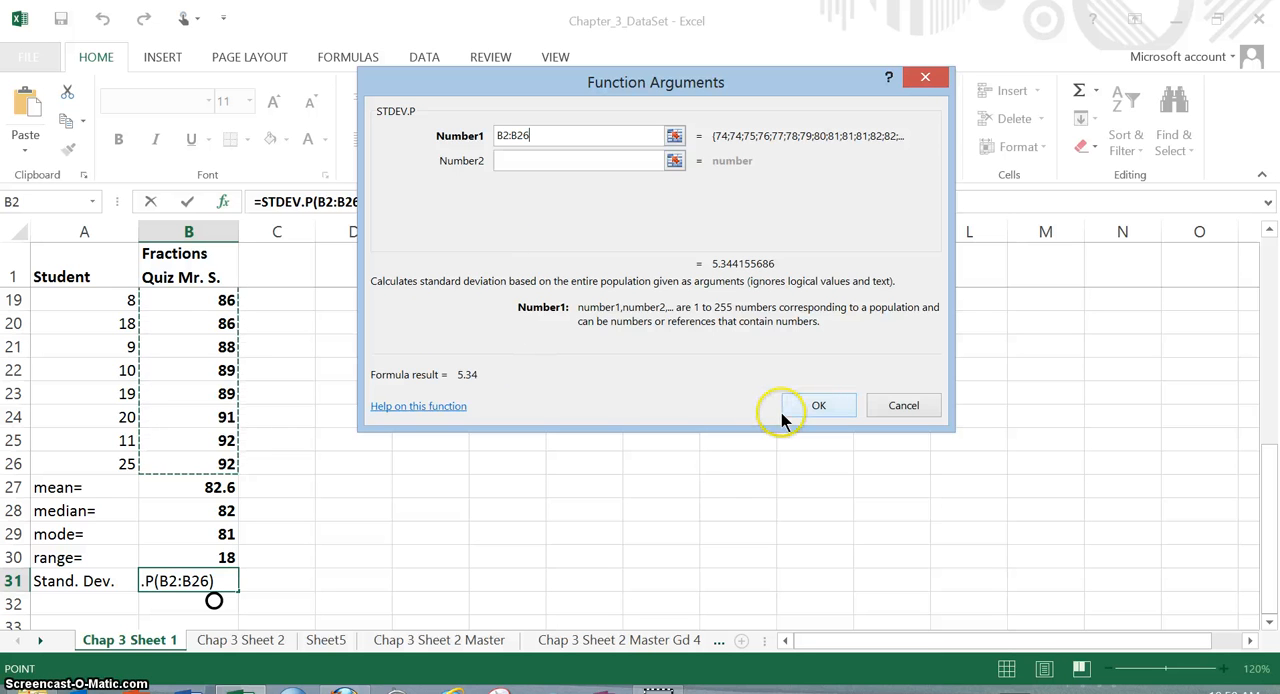
pyautogui.click(820, 408)
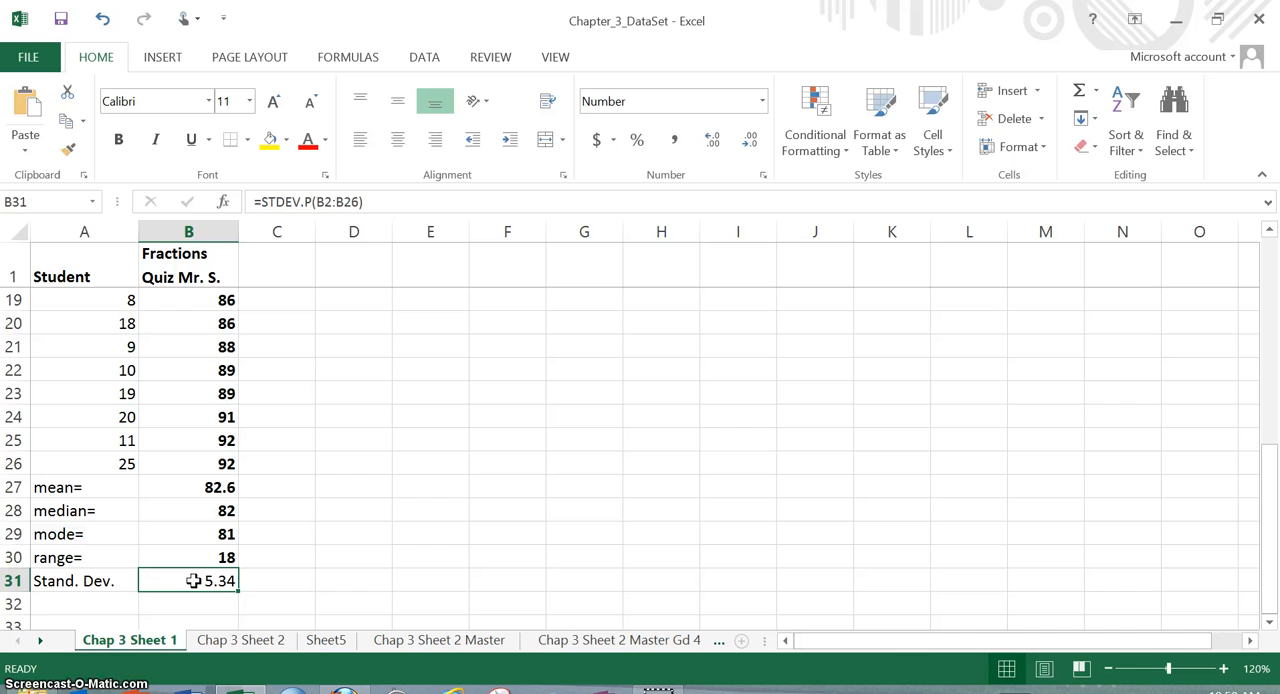
# - Format the standard deviation in cell B31 as a Number with 2 decimal places
pyautogui.rightClick(193, 581)
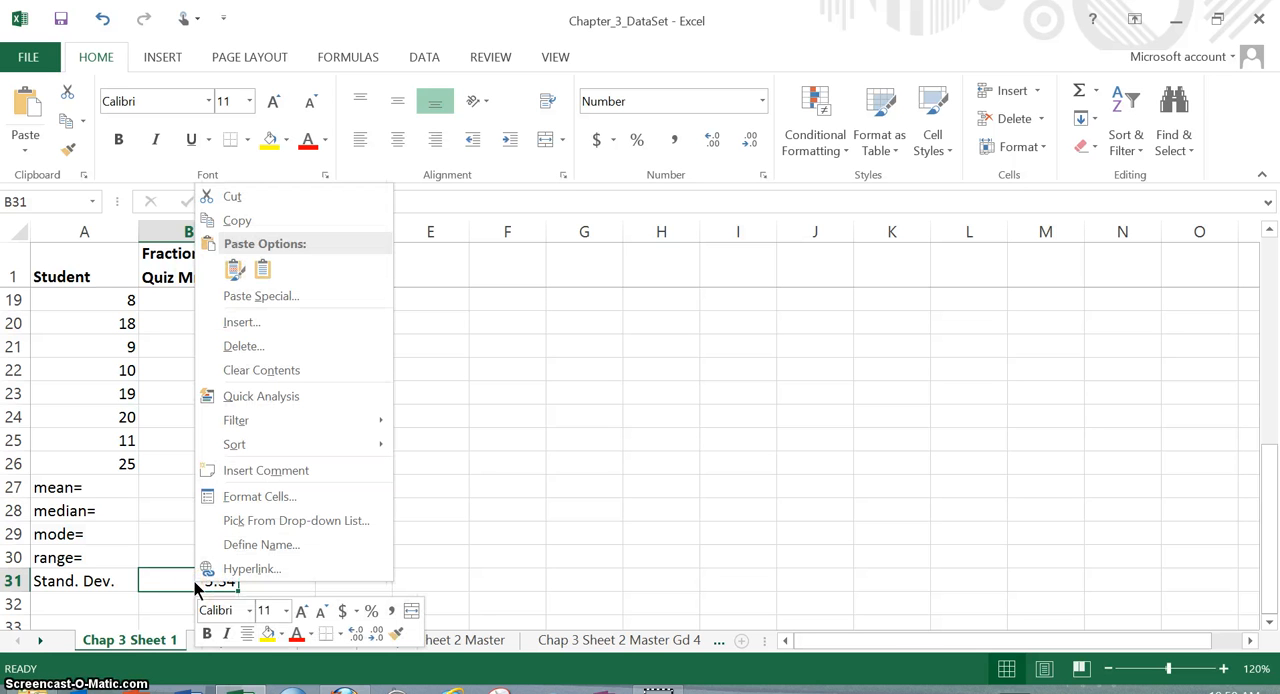
pyautogui.click(257, 498)
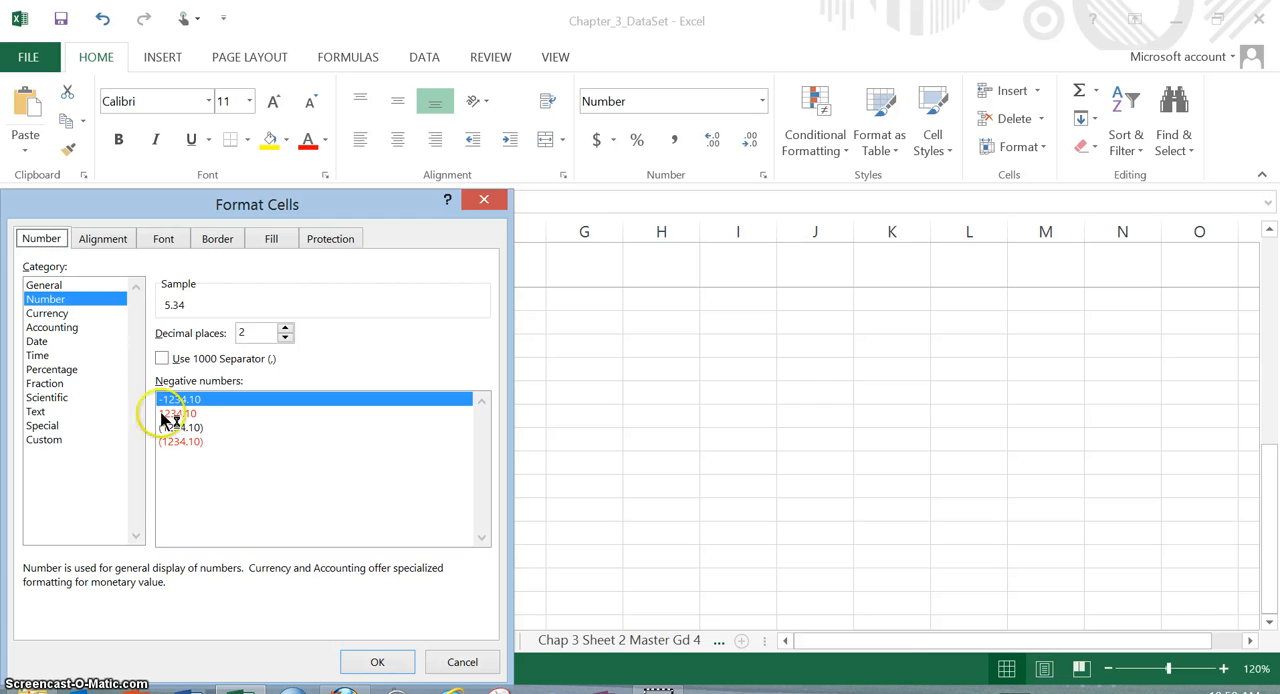
pyautogui.moveTo(240, 205); pyautogui.dragTo(256, 176)
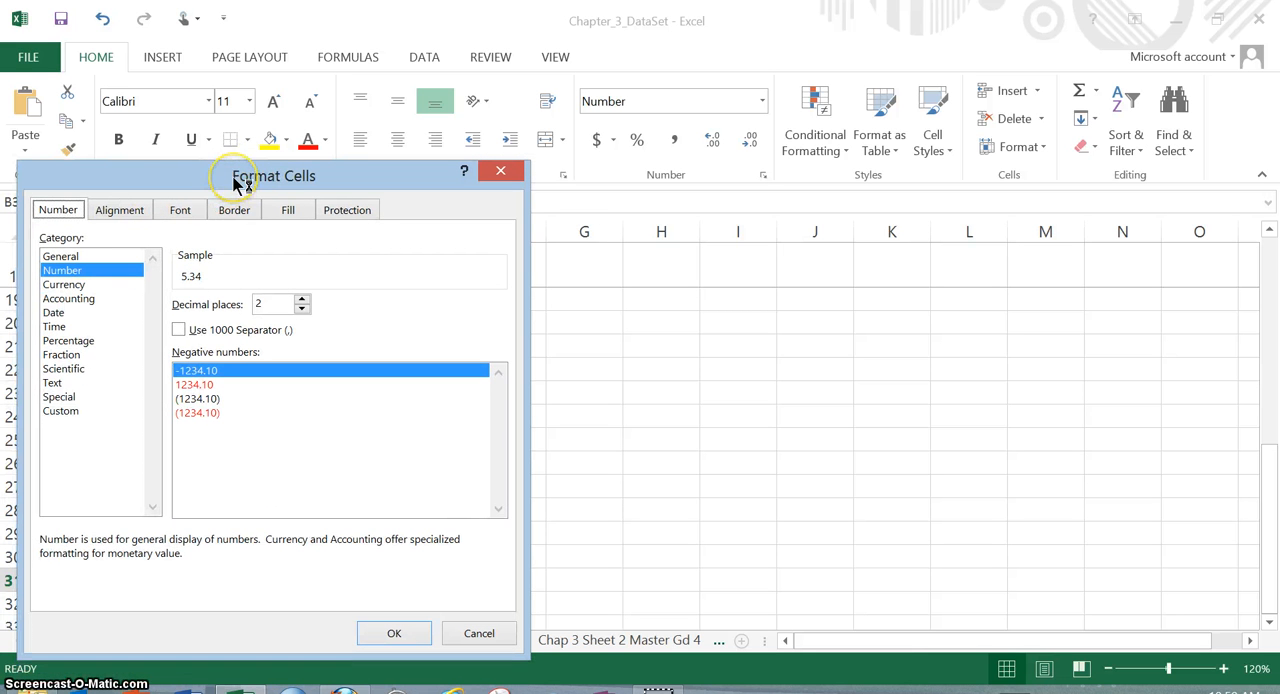
pyautogui.click(290, 178)
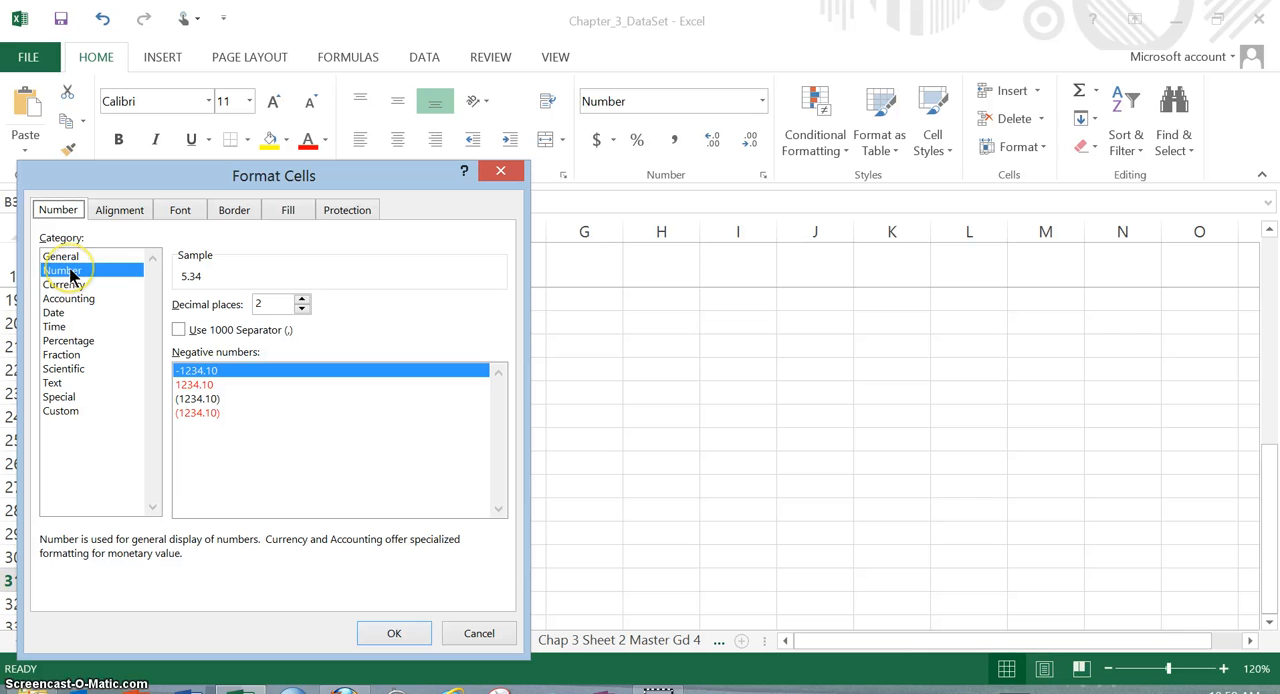
pyautogui.click(60, 211)
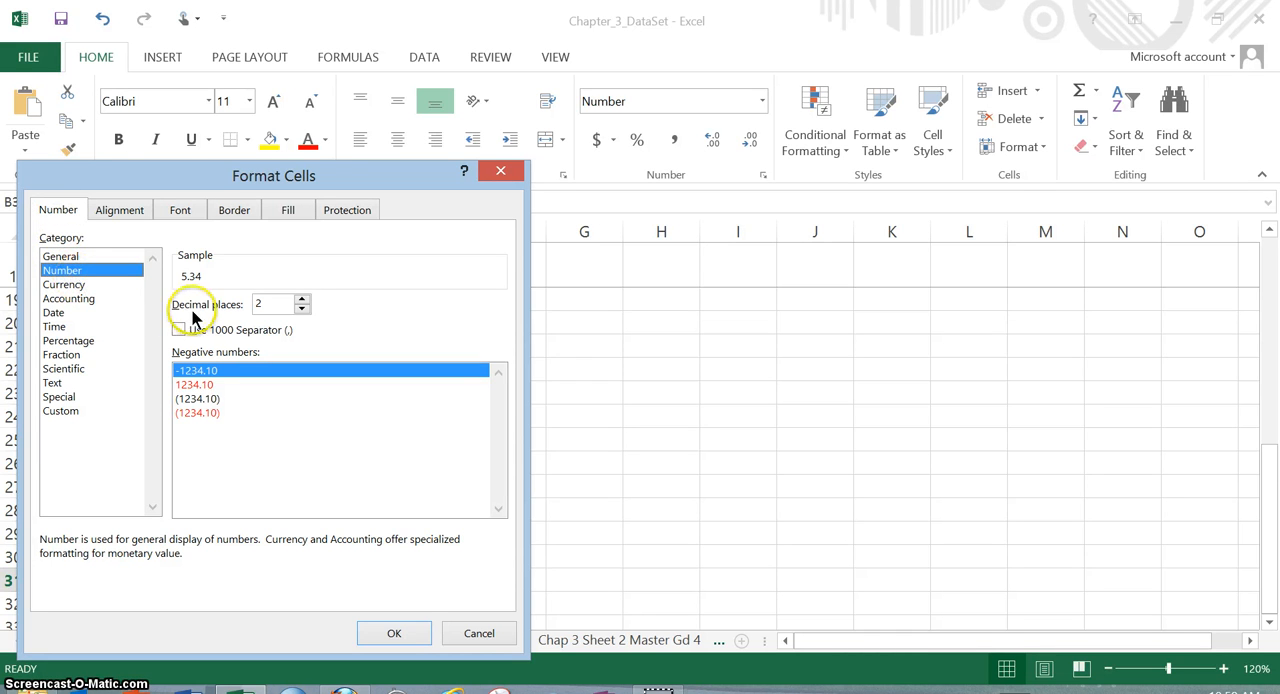
pyautogui.click(302, 311)
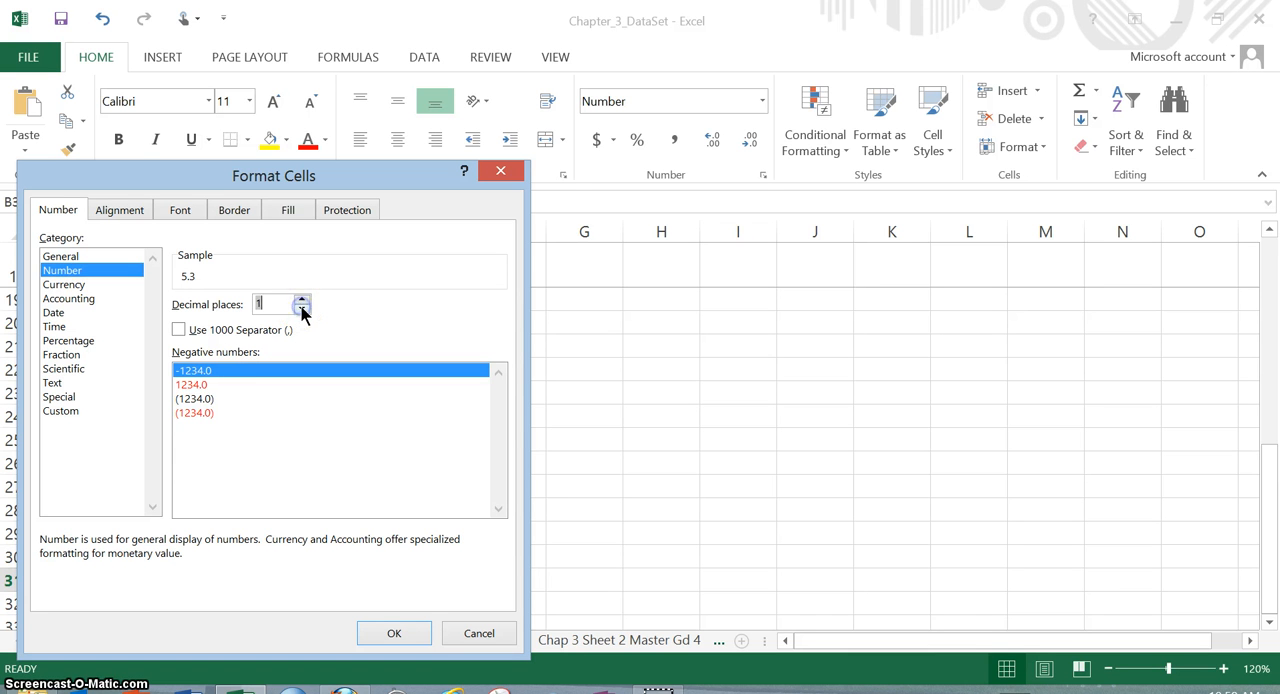
pyautogui.moveTo(301, 300); pyautogui.dragTo(301, 300)
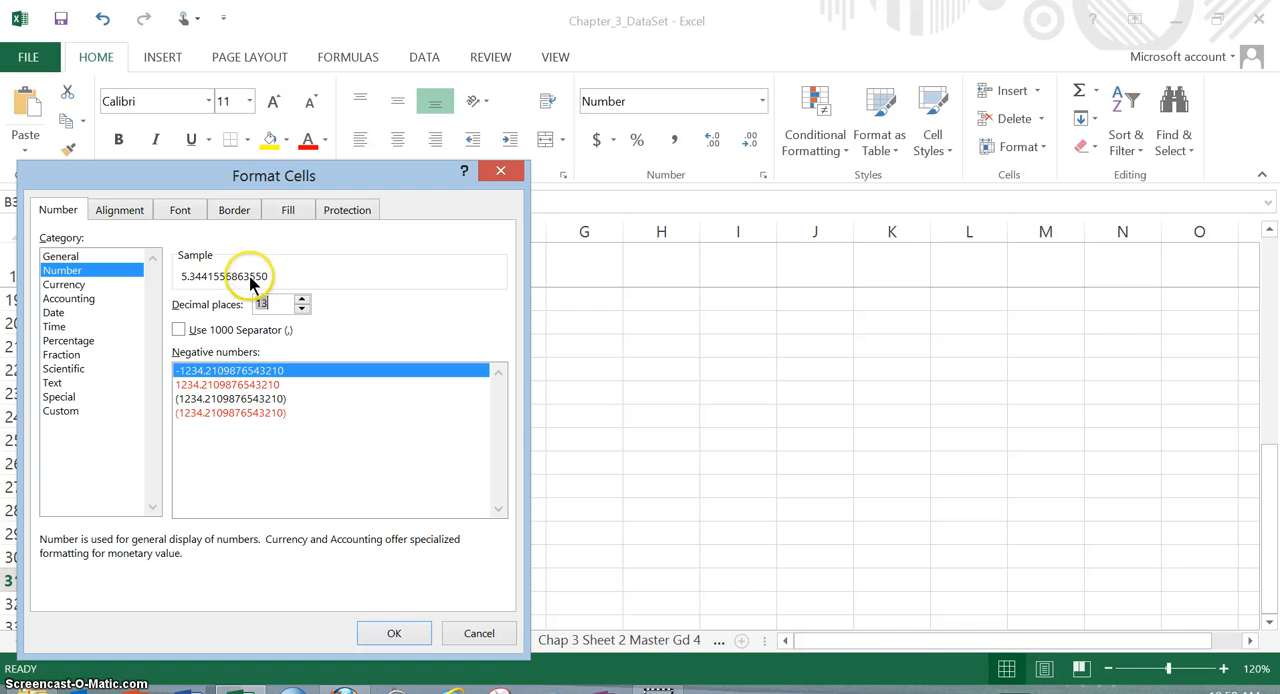
pyautogui.press('BackSpace')
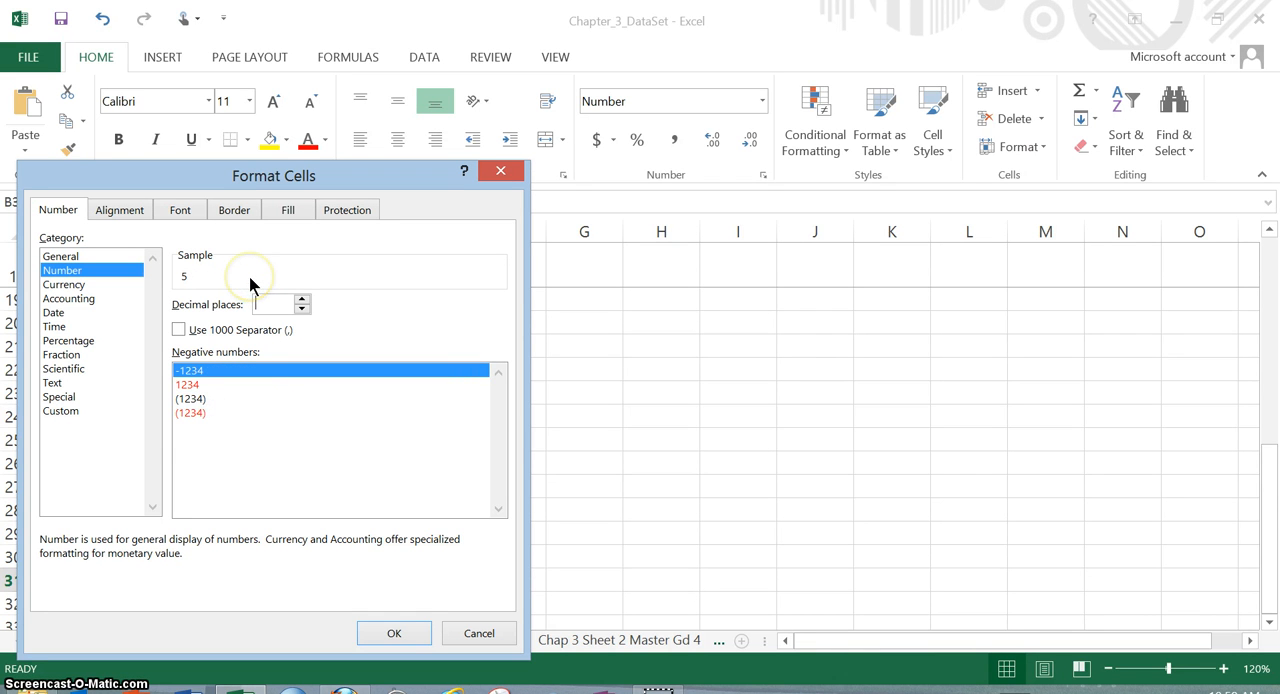
pyautogui.write('2')
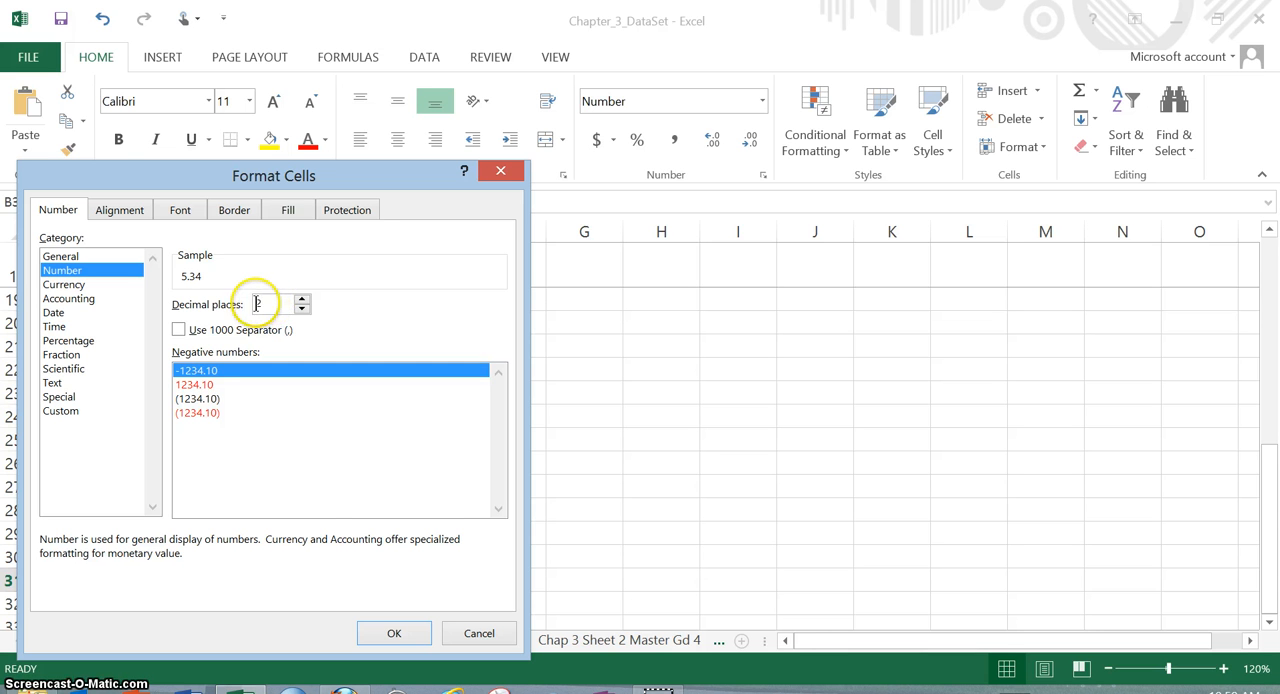
pyautogui.click(390, 627)
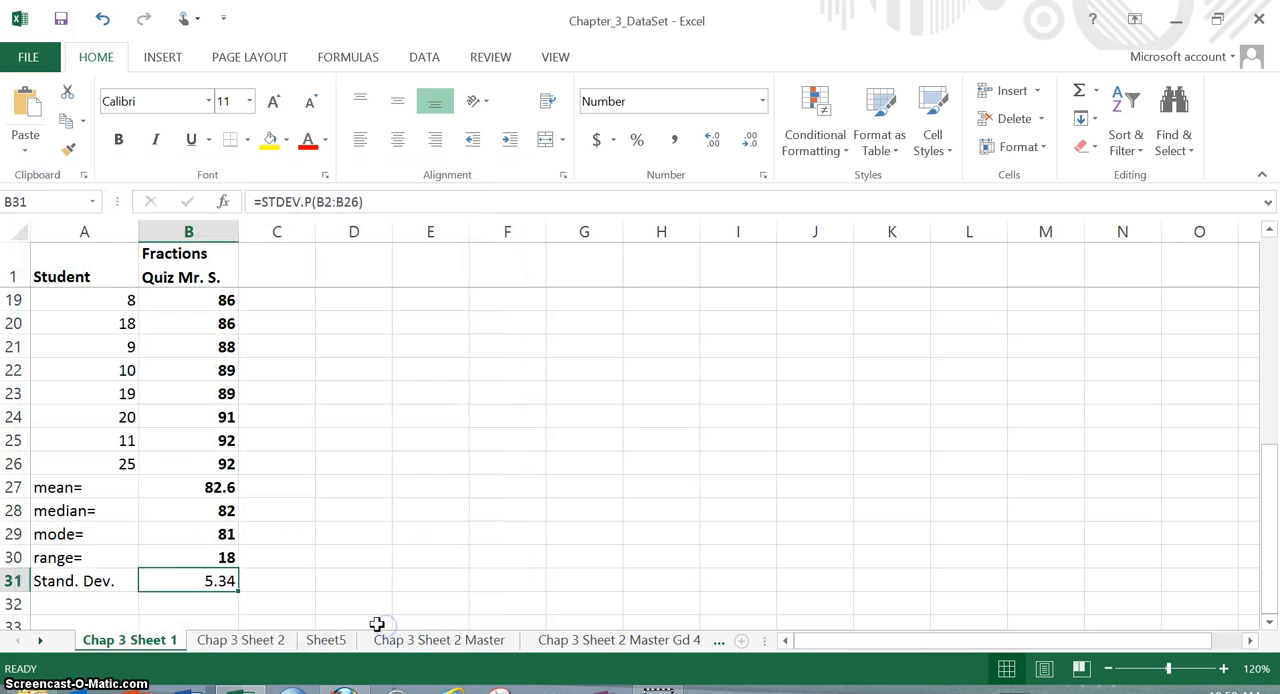
pyautogui.click(235, 588)
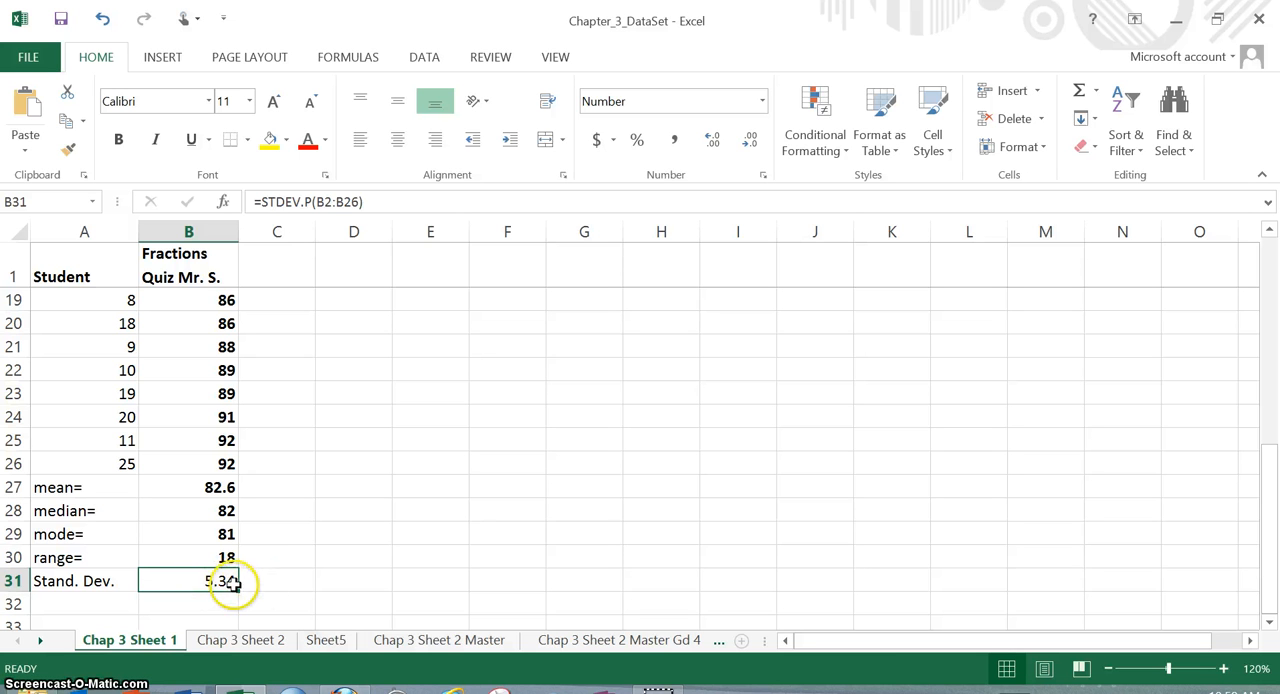